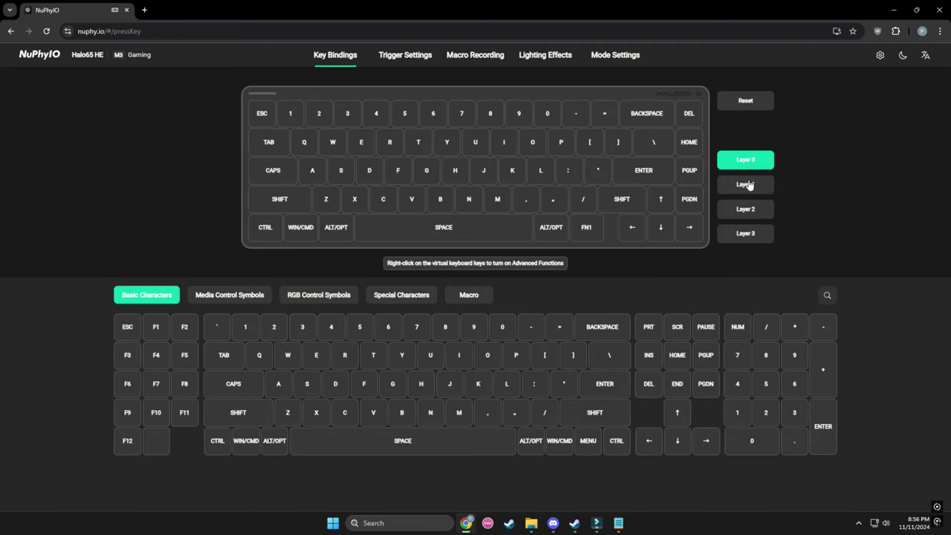
Browse the Media Control Symbols, Special Characters and Macro (M1–M32) key-binding categories.
left_click(252, 295)
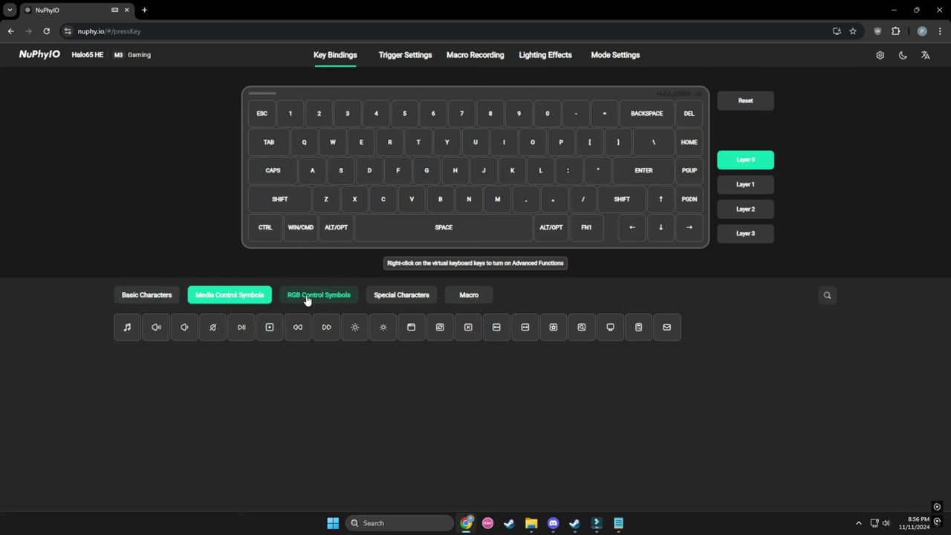
left_click(375, 296)
left_click(469, 295)
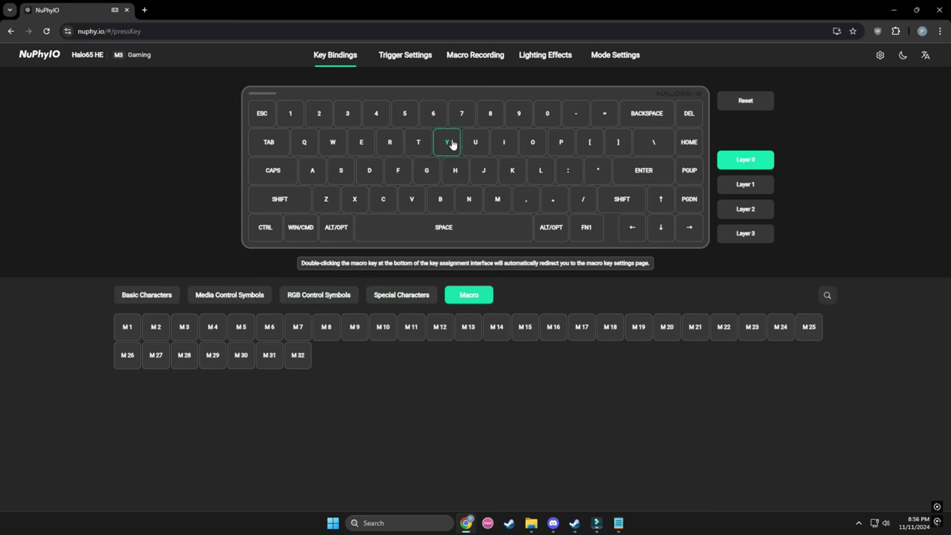
Tour Trigger Settings with all keys selected, then the Macro Recording, Lighting Effects and Mode Settings pages.
left_click(418, 58)
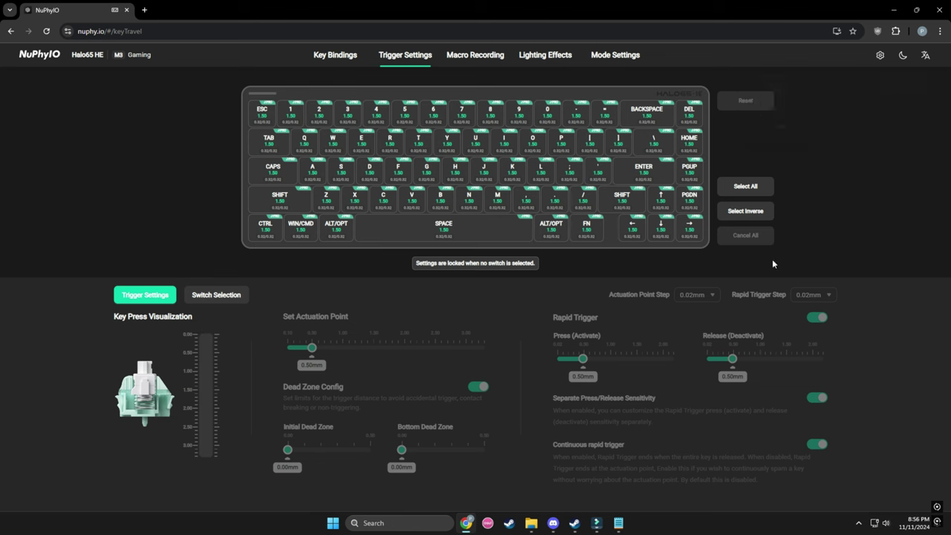
left_click(738, 186)
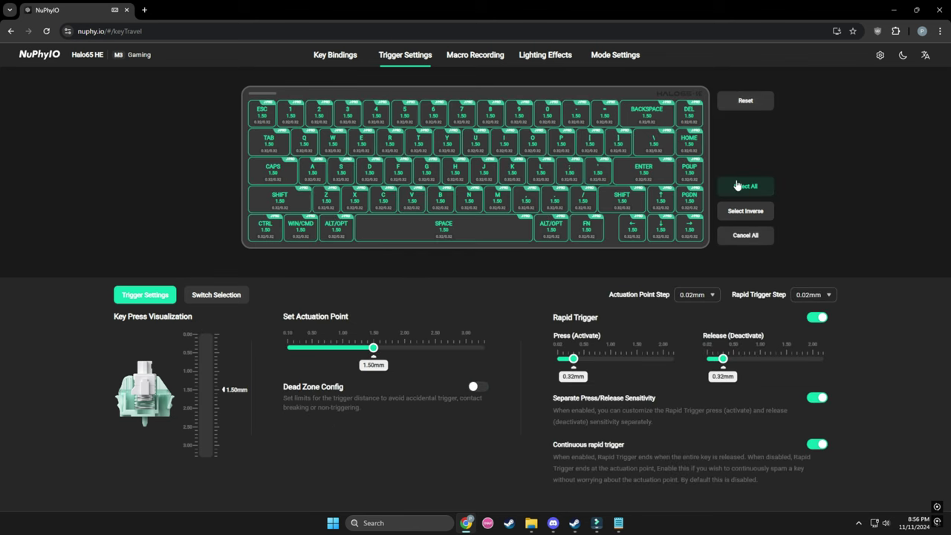
left_click(471, 59)
left_click(529, 59)
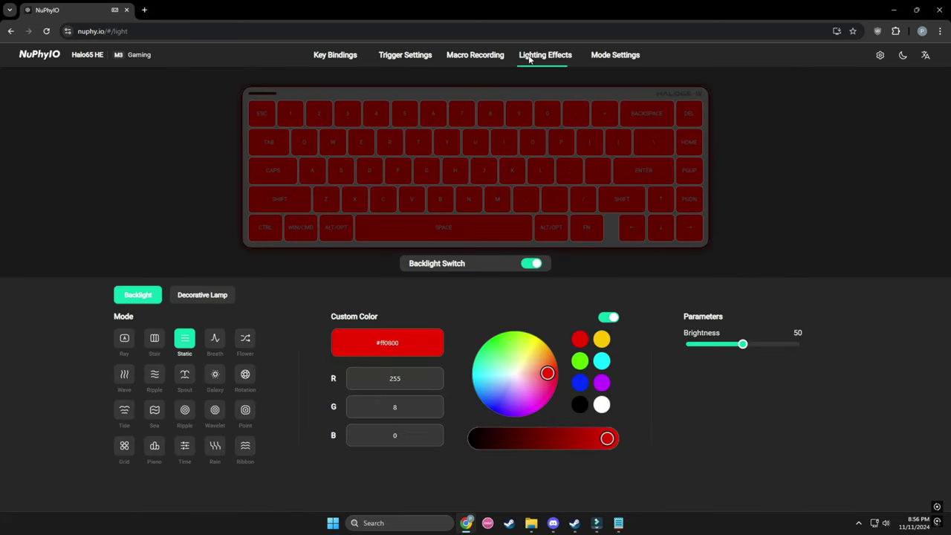
left_click(607, 59)
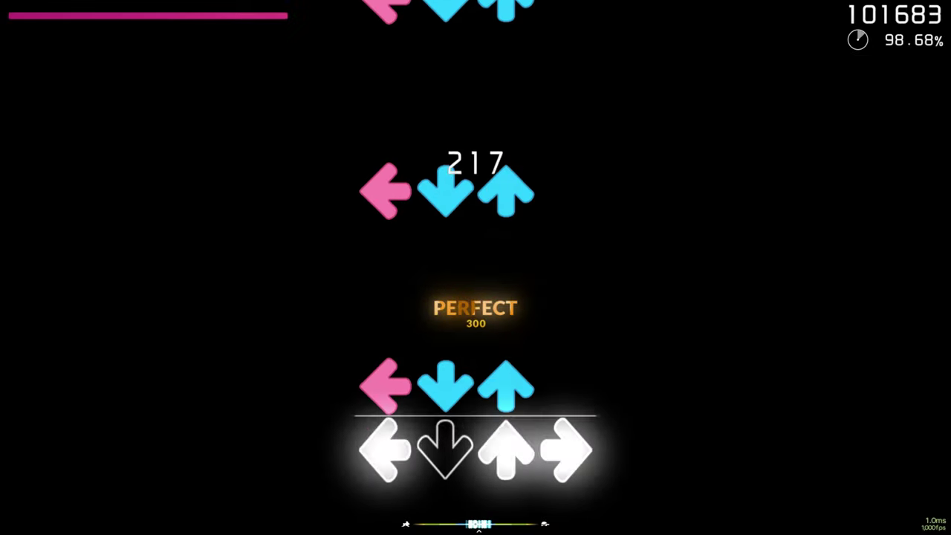
Hit the Left, Down, Up and Right arrow notes in time, pushing the combo past 300 at about 98.6% accuracy.
key("Left")
key("Down")
key("Up")
key("Right")
key("Down")
key("Up")
key("Right")
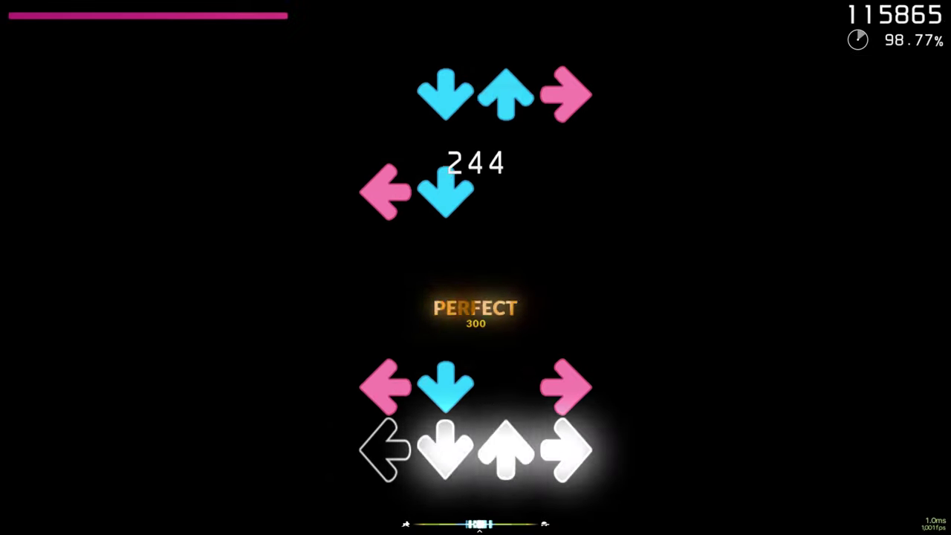
key("Left")
key("Down")
key("Right")
key("Left")
key("Down")
key("Down")
key("Up")
key("Right")
key("Left")
key("Down")
key("Right")
key("Left")
key("Up")
key("Left")
key("Down")
key("Right")
key("Left")
key("Down")
key("Right")
key("Down")
key("Up")
key("Right")
key("Down")
key("Up")
key("Right")
key("Down")
key("Up")
key("Right")
key("Down")
key("Up")
key("Right")
key("Left")
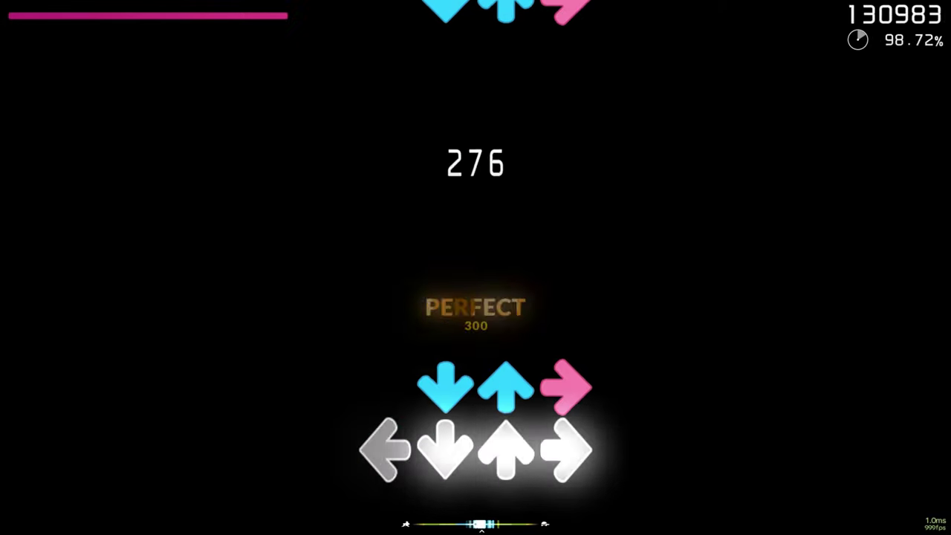
key("Down")
key("Up")
key("Right")
key("Left")
key("Down")
key("Right")
key("Left")
key("Up")
key("Right")
key("Left")
key("Down")
key("Up")
key("Right")
key("Left")
key("Down")
key("Up")
key("Down")
key("Left")
key("Up")
key("Right")
key("Left")
key("Down")
key("Up")
key("Down")
key("Right")
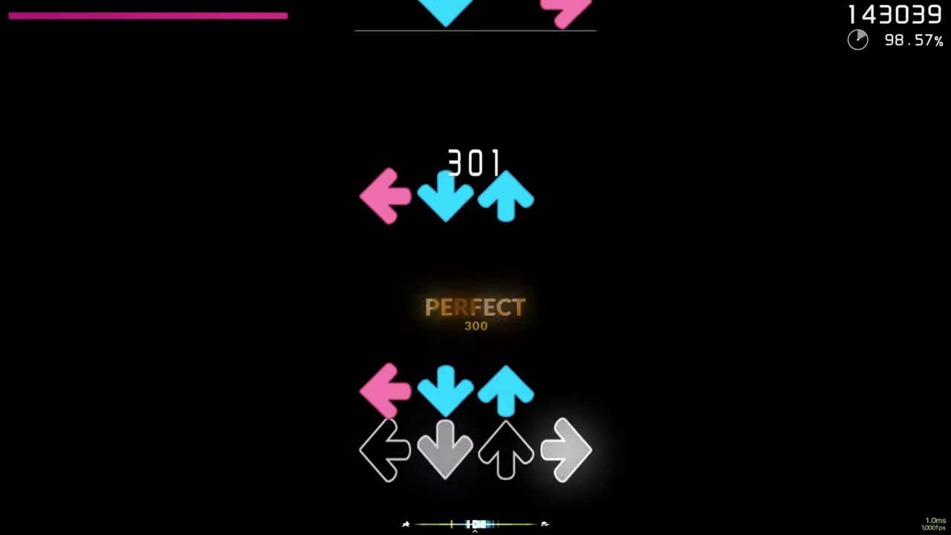
key("Left")
key("Down")
key("Up")
key("Right")
key("Down")
key("Up")
key("Down")
key("Right")
key("Down")
key("Right")
key("Down")
key("Right")
key("Left")
key("Down")
key("Up")
key("Down")
key("Right")
key("Down")
key("Left")
key("Down")
key("Up")
key("Right")
key("Down")
key("Up")
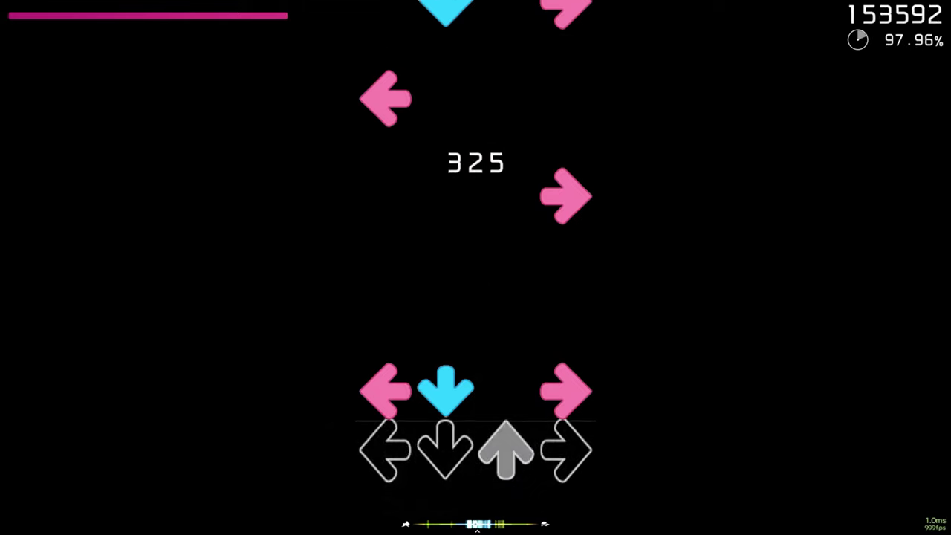